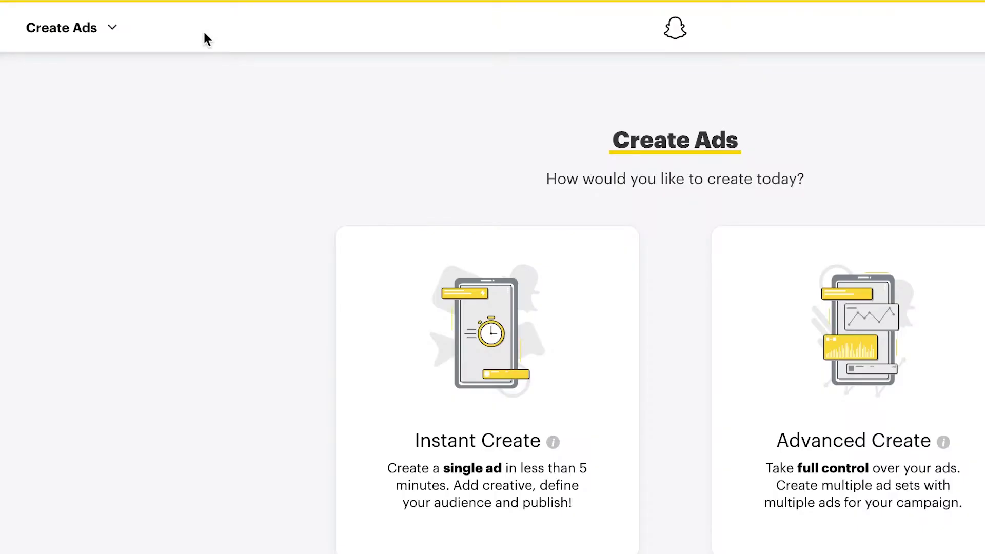
Show the Ads Manager sections overview from Create Ads, then dismiss it to stay on Create Ads.
{"action": "left_click", "coordinate": [106, 39]}
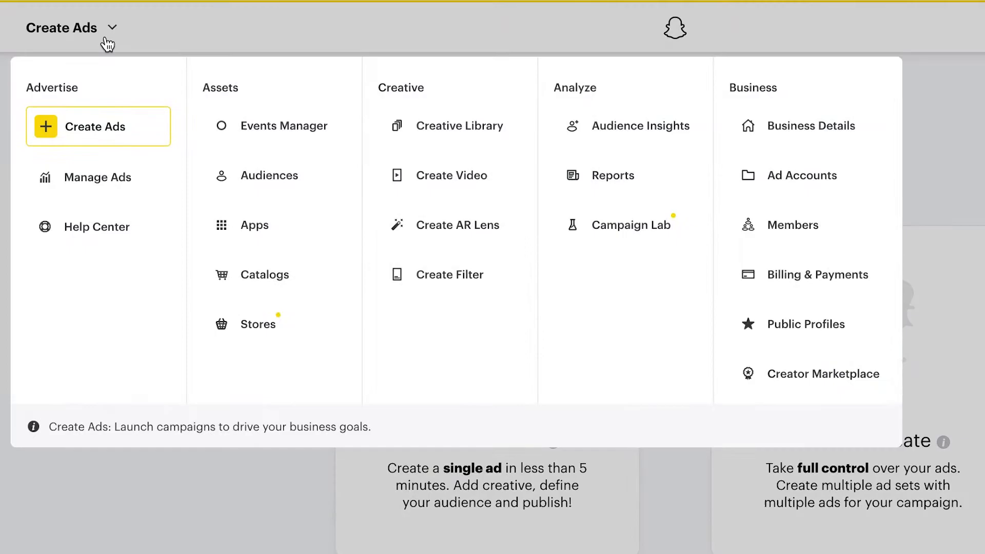
{"action": "left_click", "coordinate": [156, 126]}
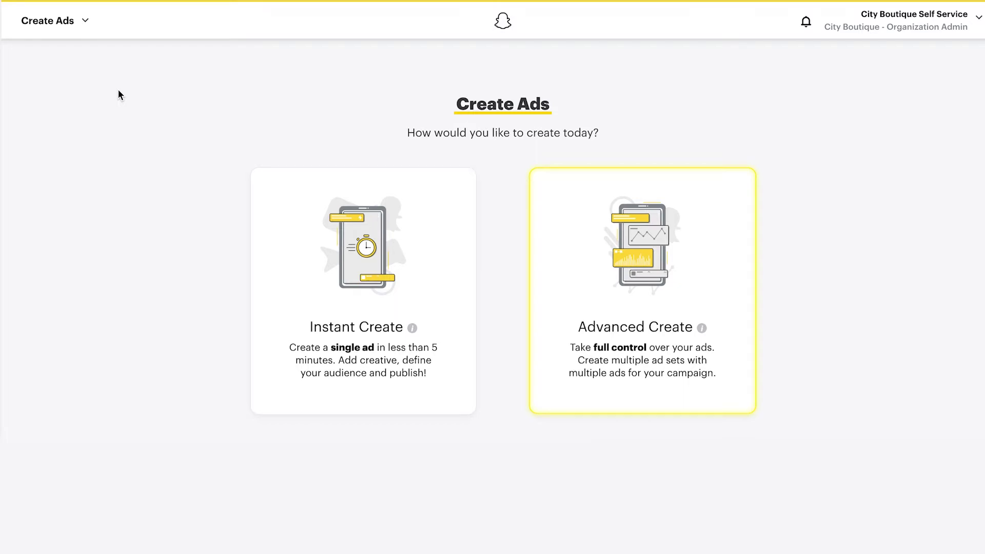
Go to Manage Ads and scroll through the campaigns list.
{"action": "left_click", "coordinate": [53, 20]}
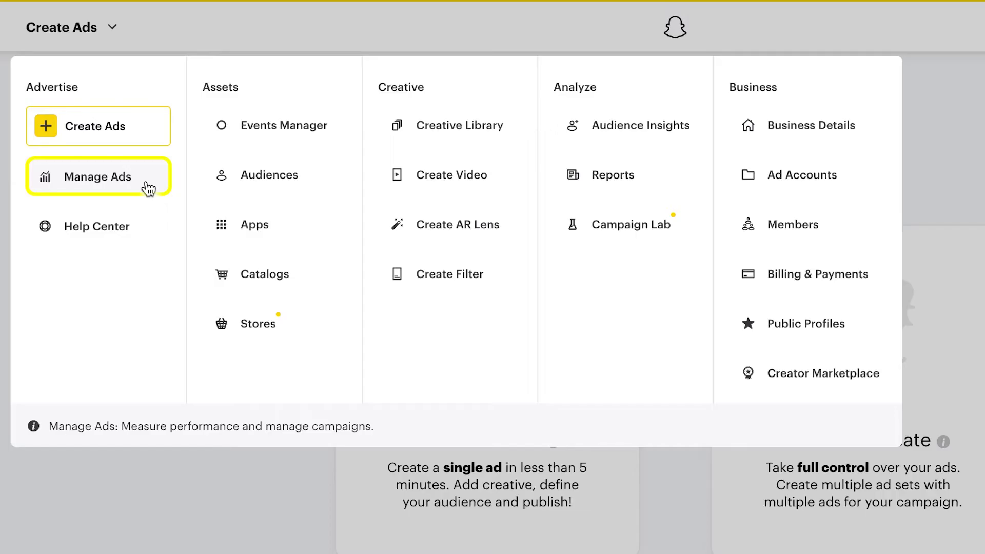
{"action": "left_click", "coordinate": [148, 189]}
{"action": "scroll", "coordinate": [31, 81], "scroll_direction": "down", "scroll_amount": 3}
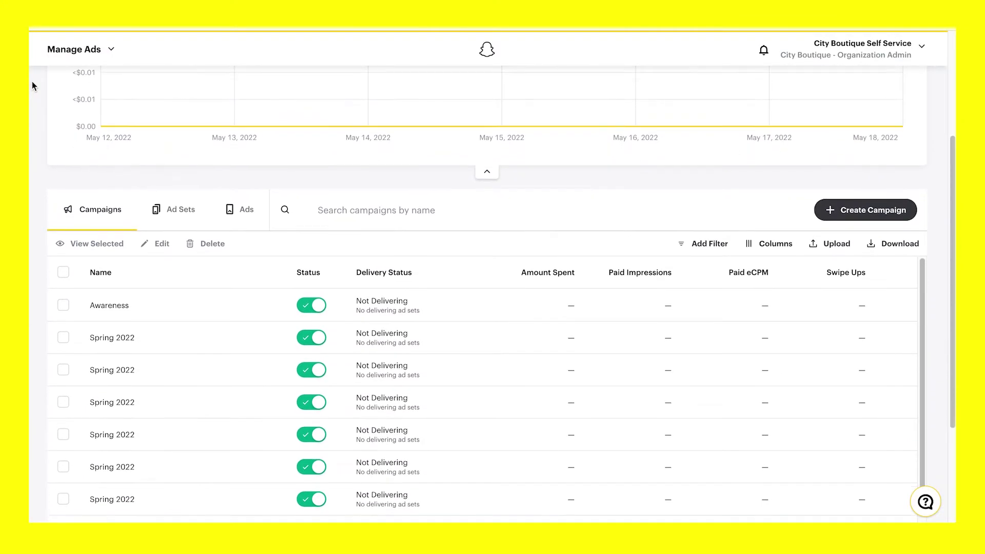
{"action": "scroll", "coordinate": [32, 81], "scroll_direction": "down", "scroll_amount": 3}
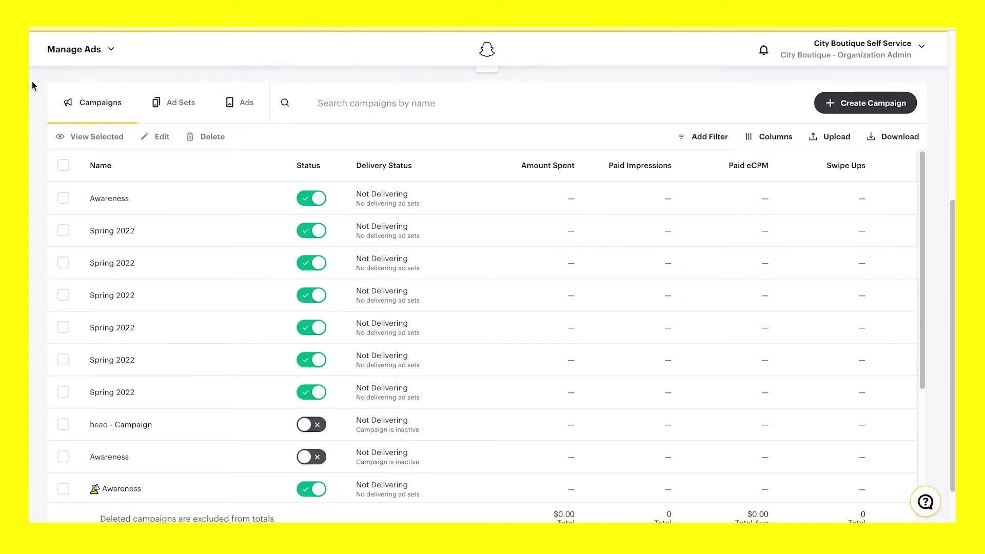
Go to the Business Help Center and scroll through its topics.
{"action": "left_click", "coordinate": [111, 49]}
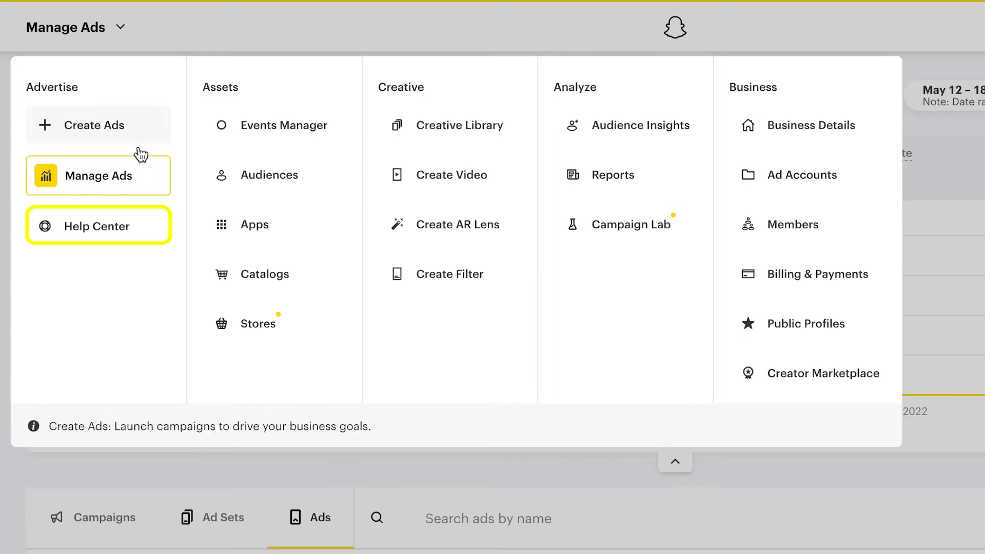
{"action": "left_click", "coordinate": [151, 226]}
{"action": "scroll", "coordinate": [64, 184], "scroll_direction": "down", "scroll_amount": 5}
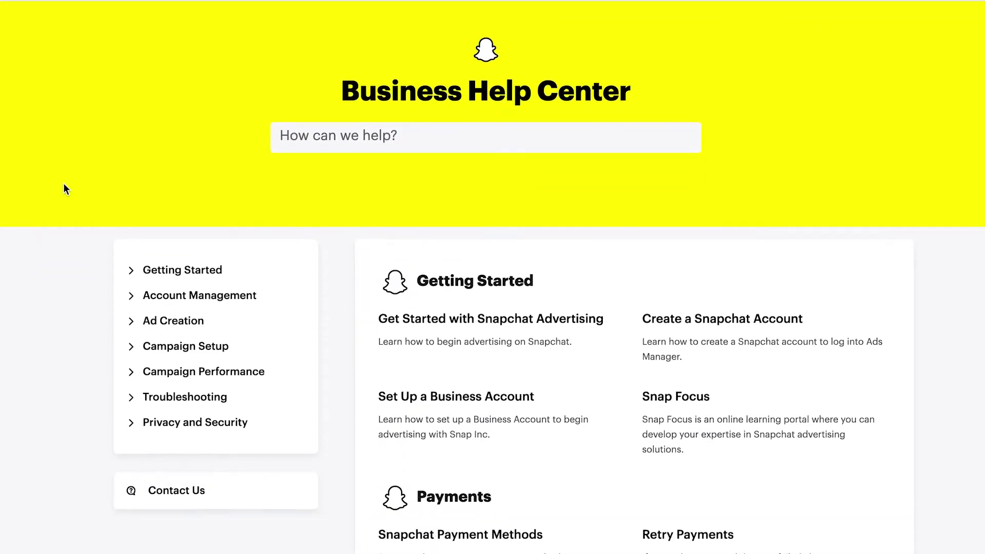
{"action": "scroll", "coordinate": [64, 186], "scroll_direction": "down", "scroll_amount": 8}
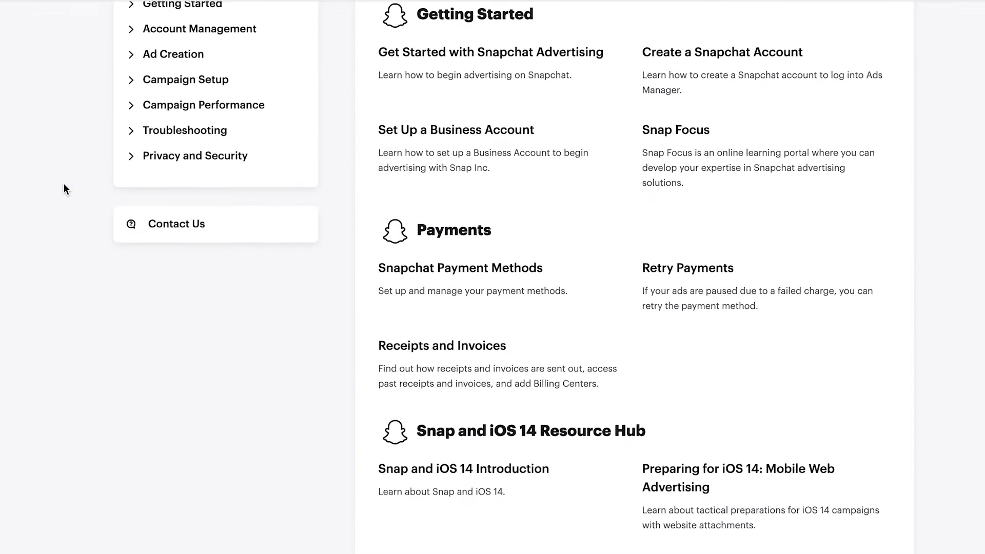
{"action": "scroll", "coordinate": [64, 186], "scroll_direction": "down", "scroll_amount": 10}
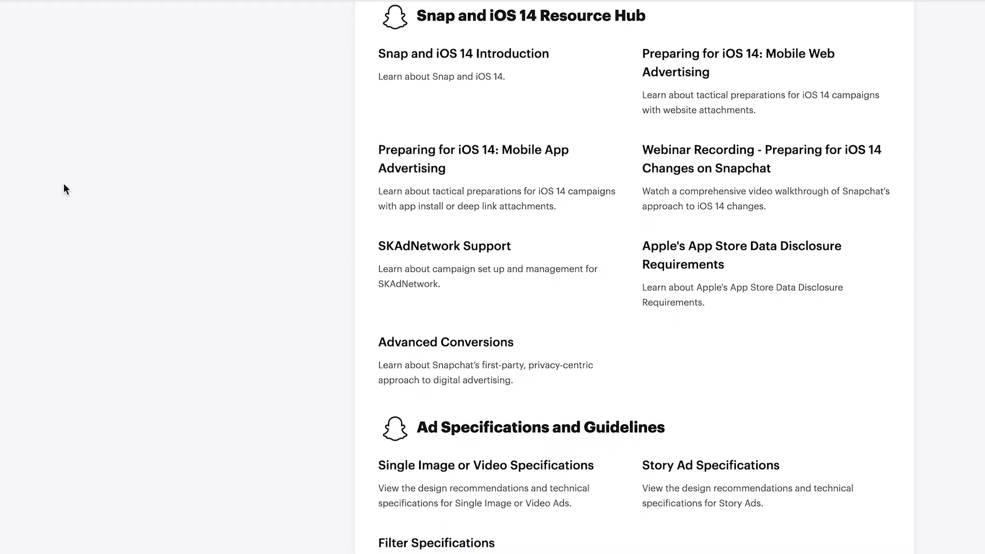
{"action": "scroll", "coordinate": [63, 183], "scroll_direction": "down", "scroll_amount": 3}
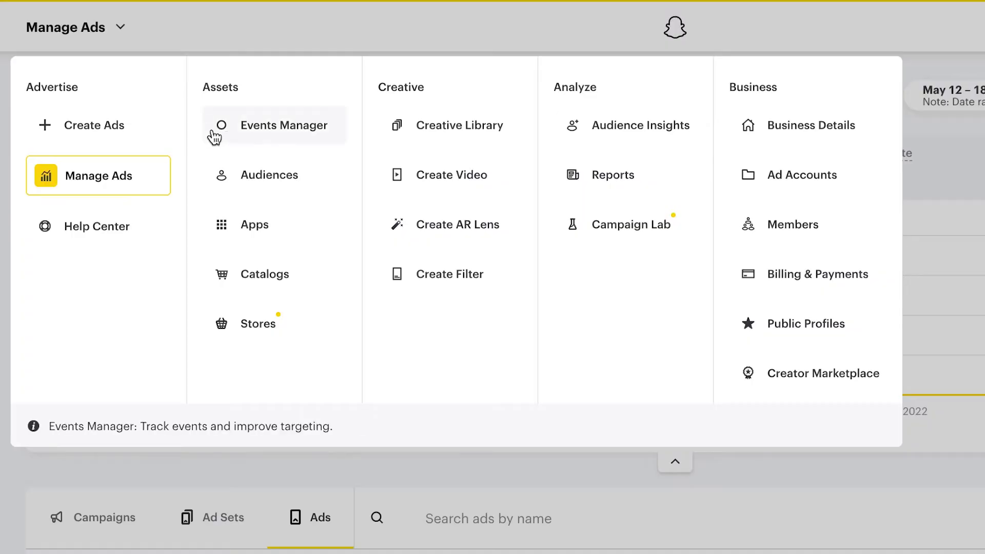
In Events Manager, start Snap Pixel web events setup using the Pixel Code method.
{"action": "left_click", "coordinate": [216, 132]}
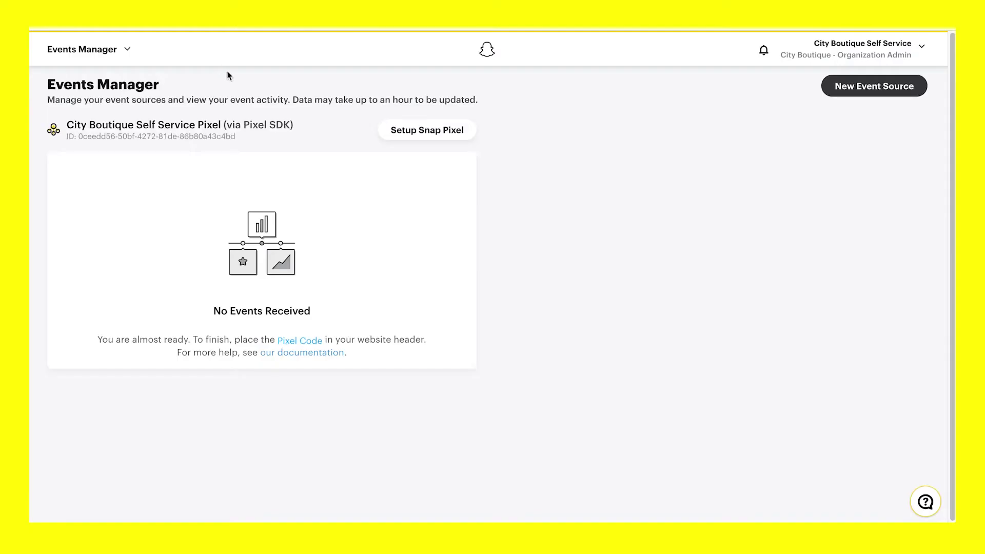
{"action": "left_click", "coordinate": [437, 132]}
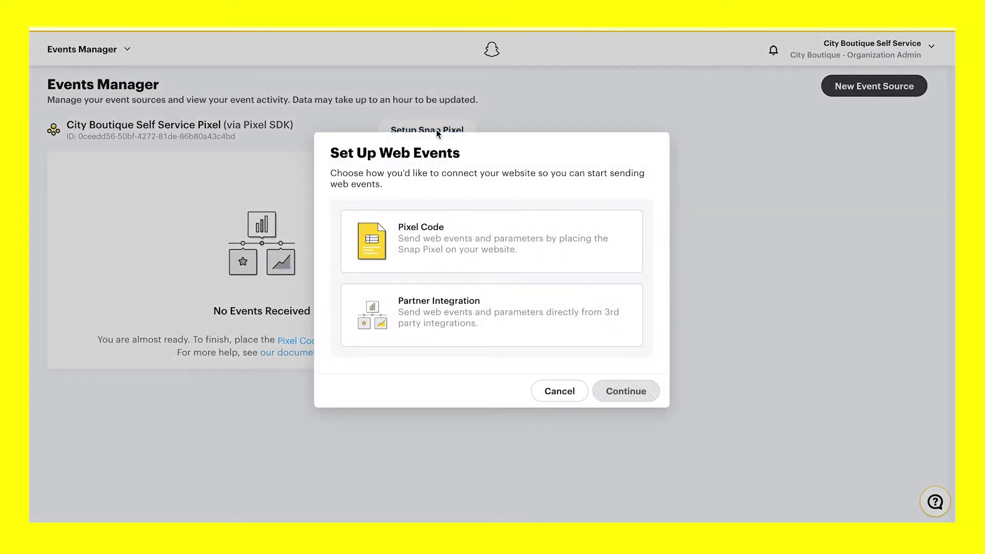
{"action": "left_click", "coordinate": [498, 247]}
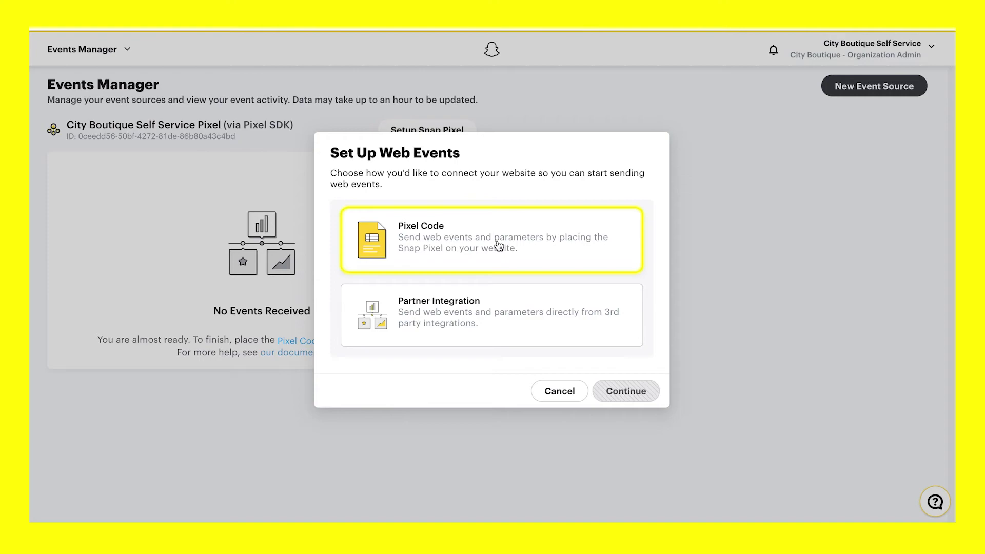
Visit the Audience Library, then the Apps page.
{"action": "left_click", "coordinate": [126, 48]}
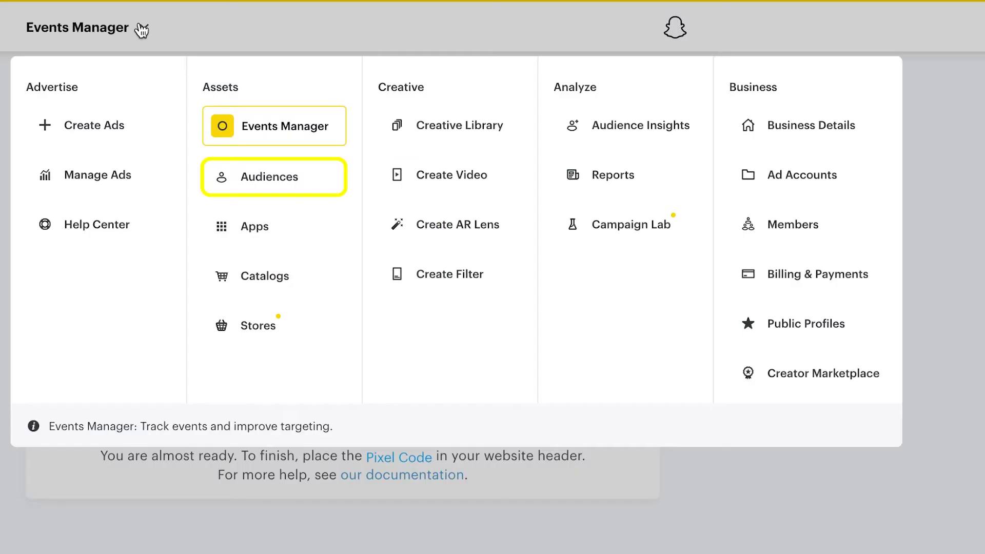
{"action": "left_click", "coordinate": [239, 182]}
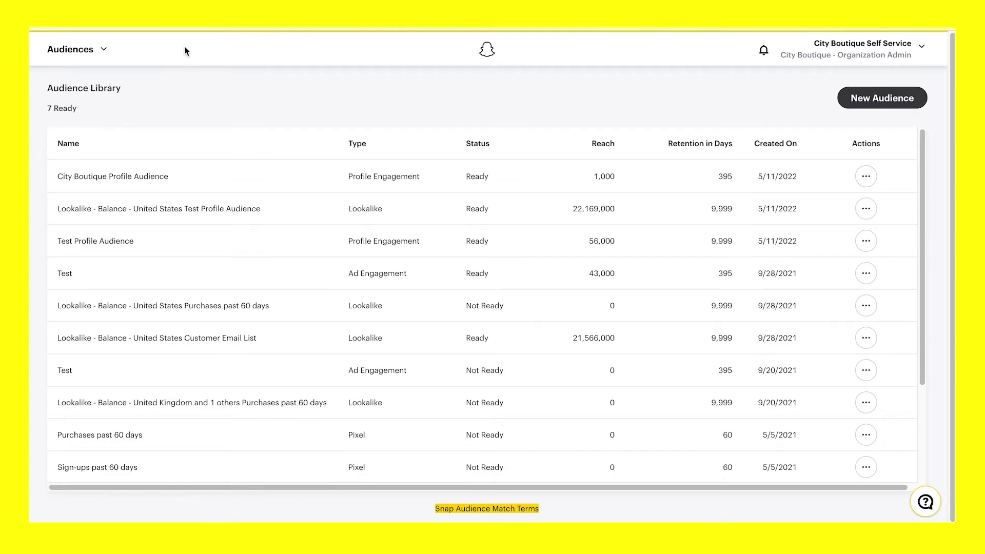
{"action": "left_click", "coordinate": [104, 51]}
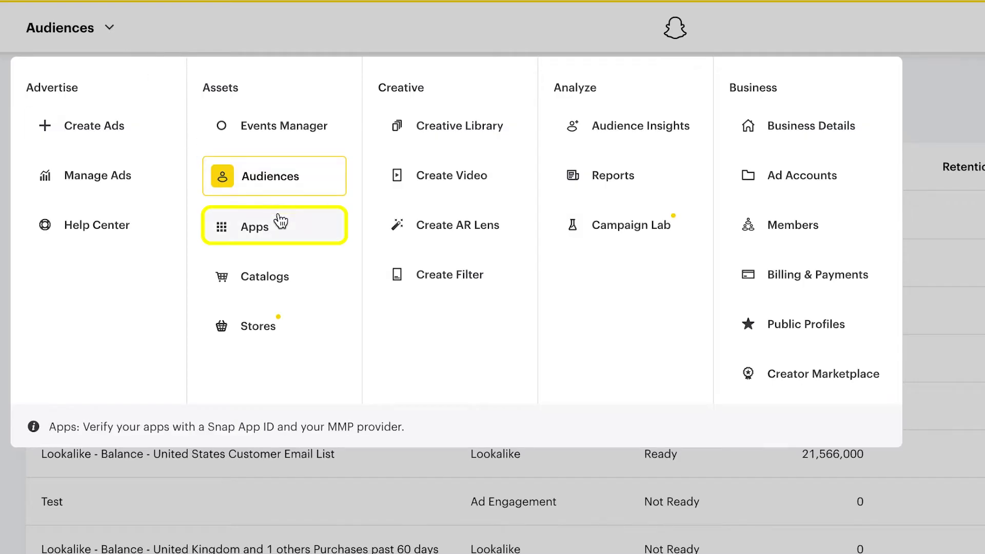
{"action": "left_click", "coordinate": [294, 228]}
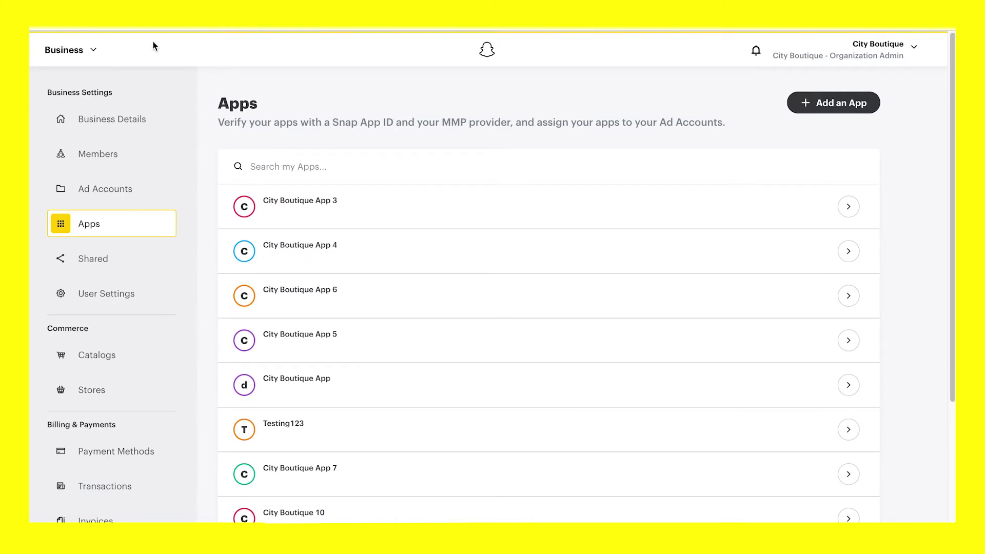
Open Your Catalogs, then bring up the sections overview again.
{"action": "left_click", "coordinate": [98, 50]}
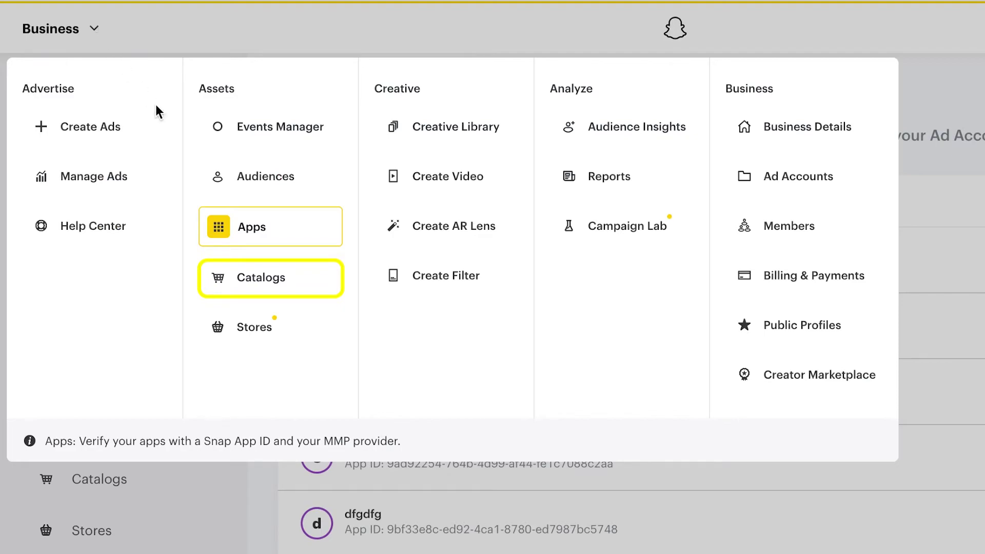
{"action": "left_click", "coordinate": [306, 284]}
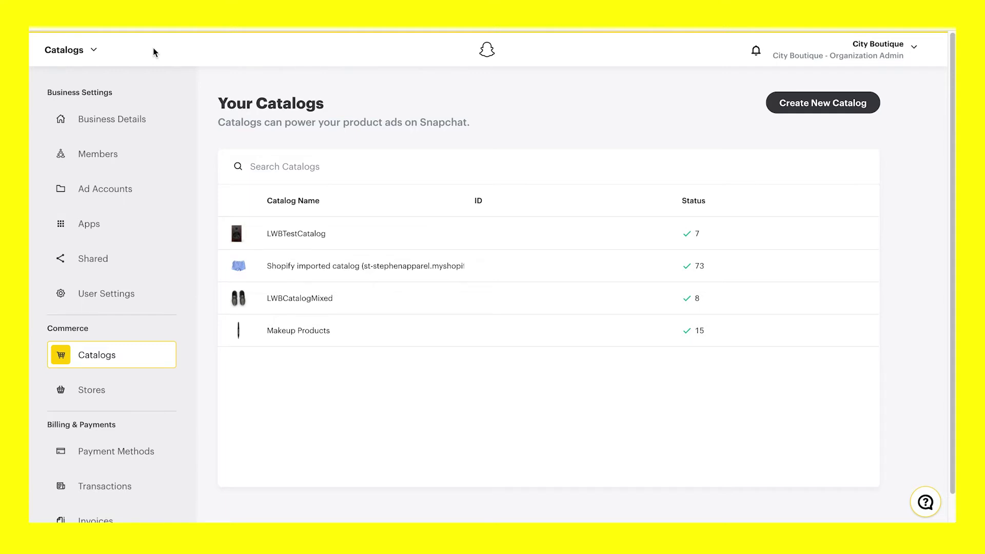
{"action": "left_click", "coordinate": [64, 50]}
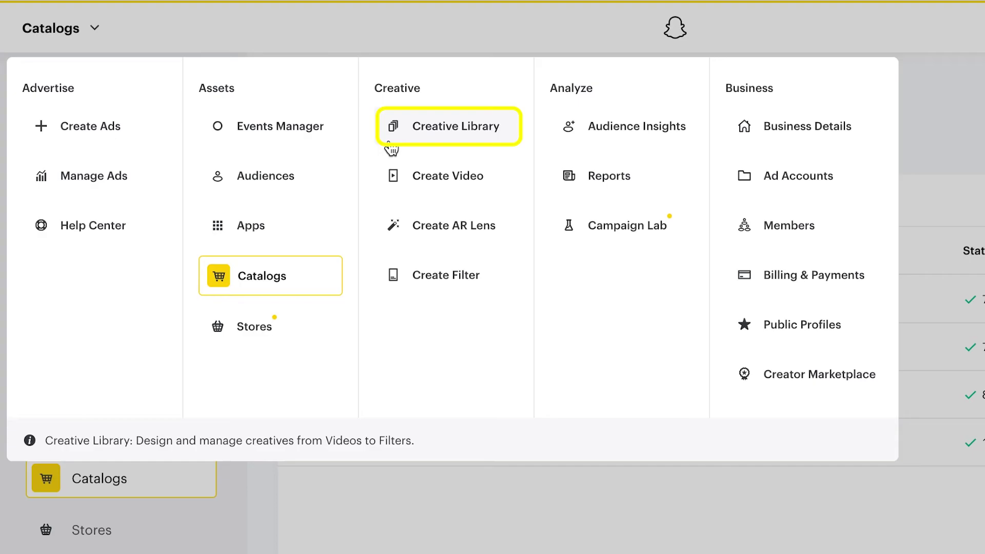
Browse the Creative Library, then go to the video creation page.
{"action": "left_click", "coordinate": [390, 145]}
{"action": "scroll", "coordinate": [61, 157], "scroll_direction": "down", "scroll_amount": 3}
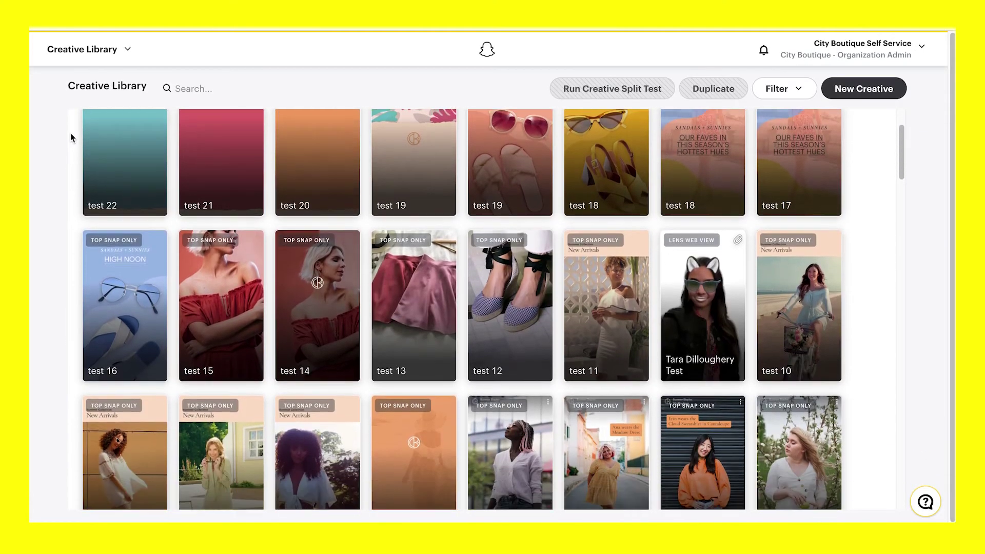
{"action": "scroll", "coordinate": [70, 136], "scroll_direction": "down", "scroll_amount": 4}
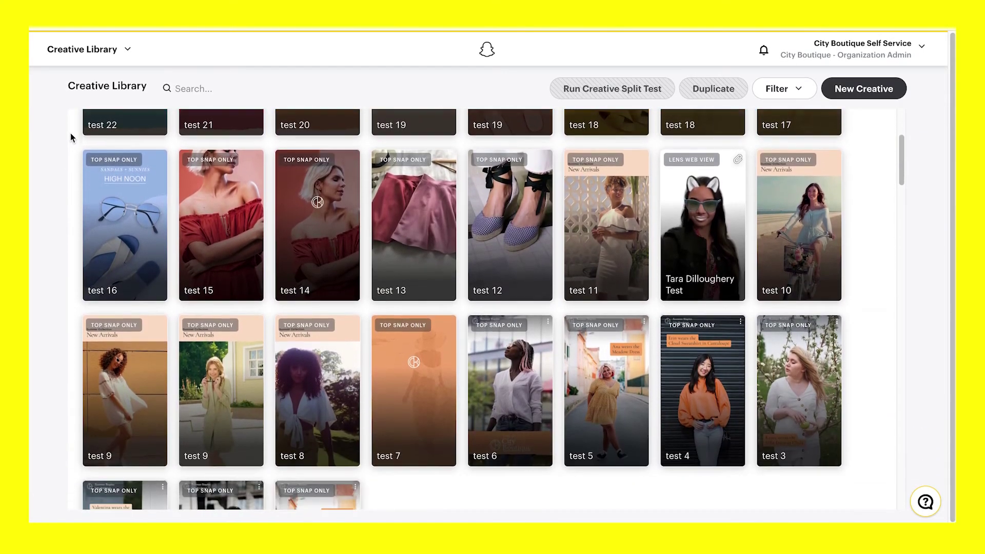
{"action": "scroll", "coordinate": [70, 136], "scroll_direction": "down", "scroll_amount": 3}
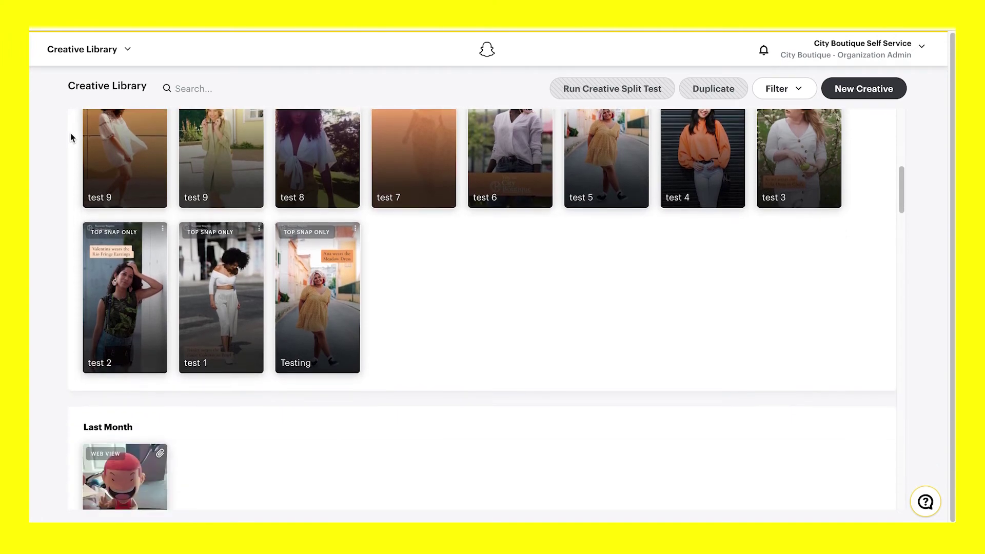
{"action": "scroll", "coordinate": [70, 136], "scroll_direction": "down", "scroll_amount": 2}
{"action": "left_click", "coordinate": [128, 49]}
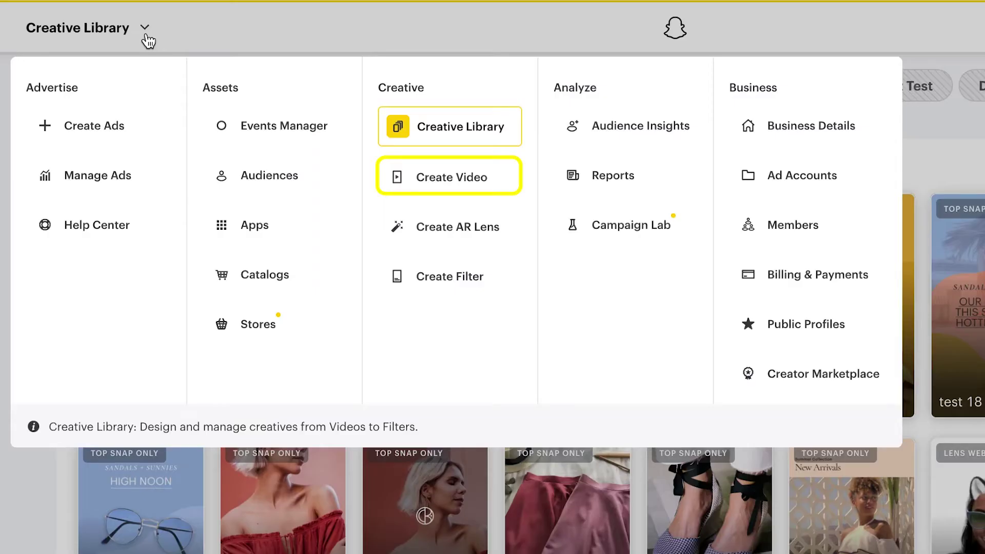
{"action": "left_click", "coordinate": [424, 191]}
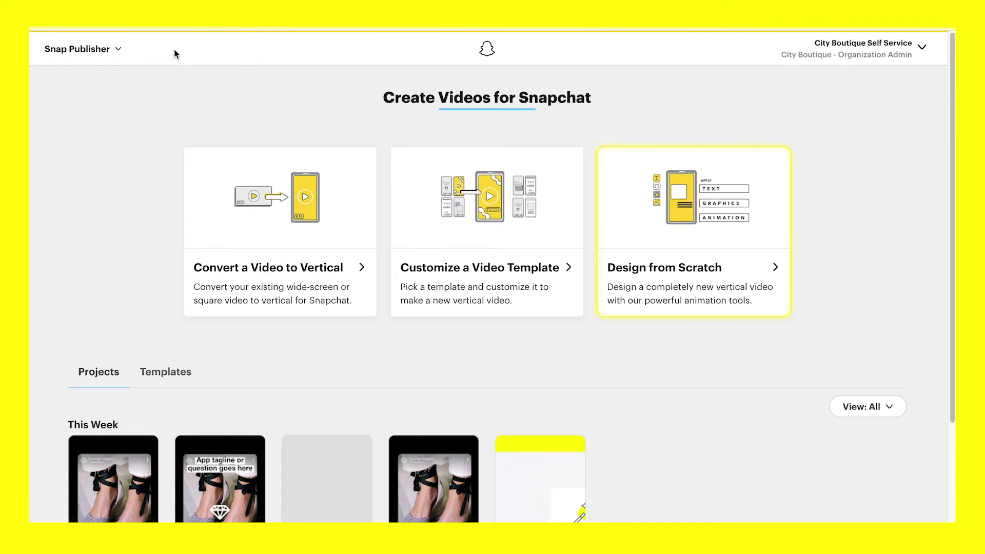
Look over the AR Lens creation page, then start a new Filter creative.
{"action": "left_click", "coordinate": [173, 50]}
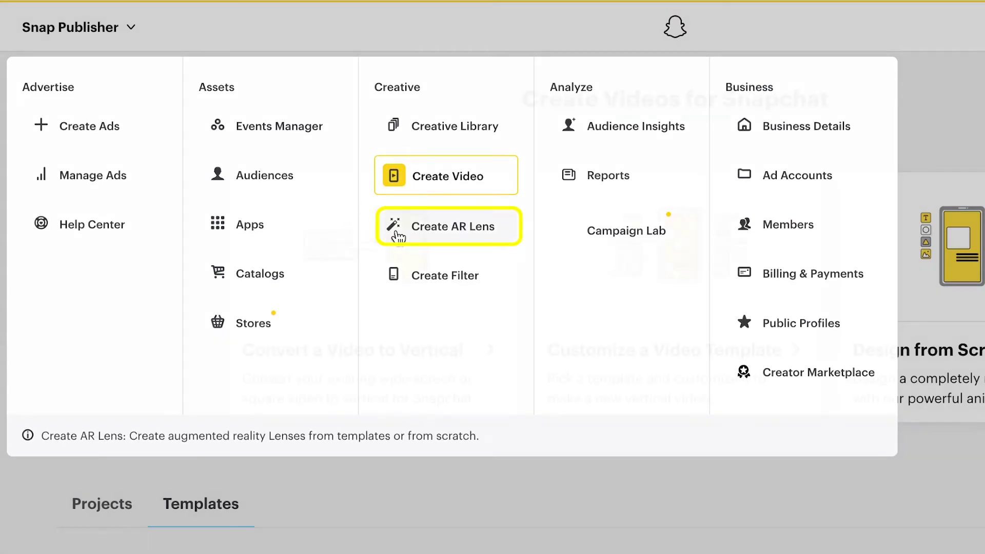
{"action": "left_click", "coordinate": [398, 234]}
{"action": "scroll", "coordinate": [38, 108], "scroll_direction": "down", "scroll_amount": 3}
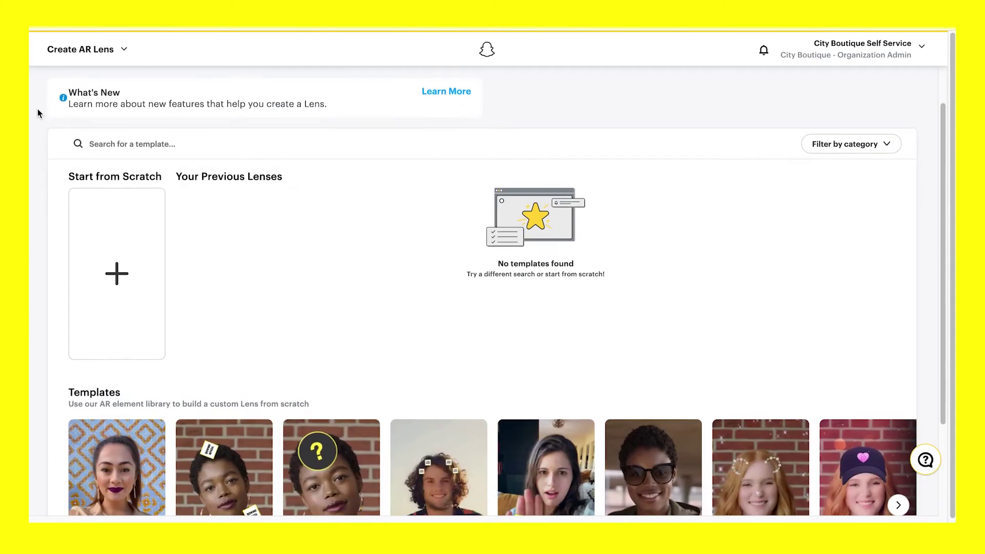
{"action": "scroll", "coordinate": [37, 109], "scroll_direction": "down", "scroll_amount": 3}
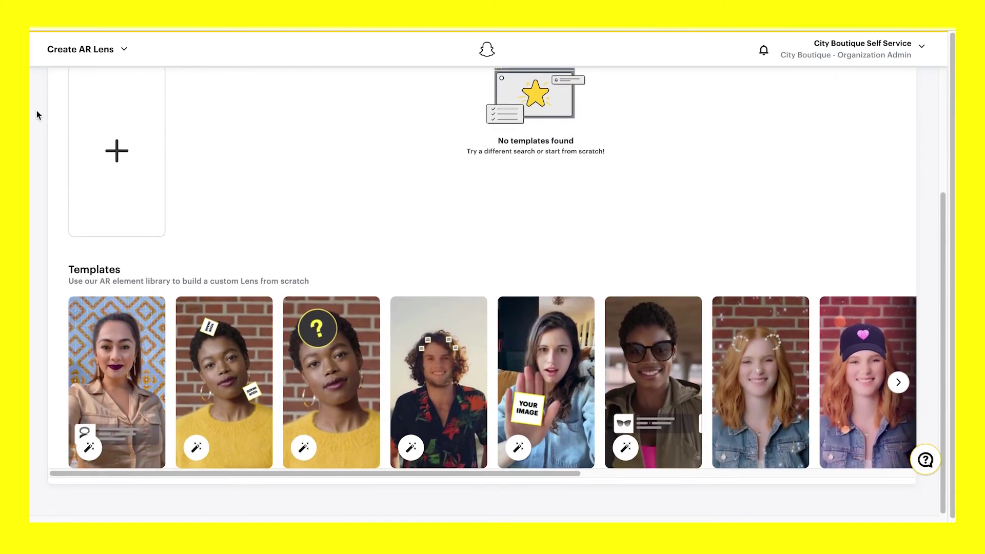
{"action": "left_click", "coordinate": [122, 49]}
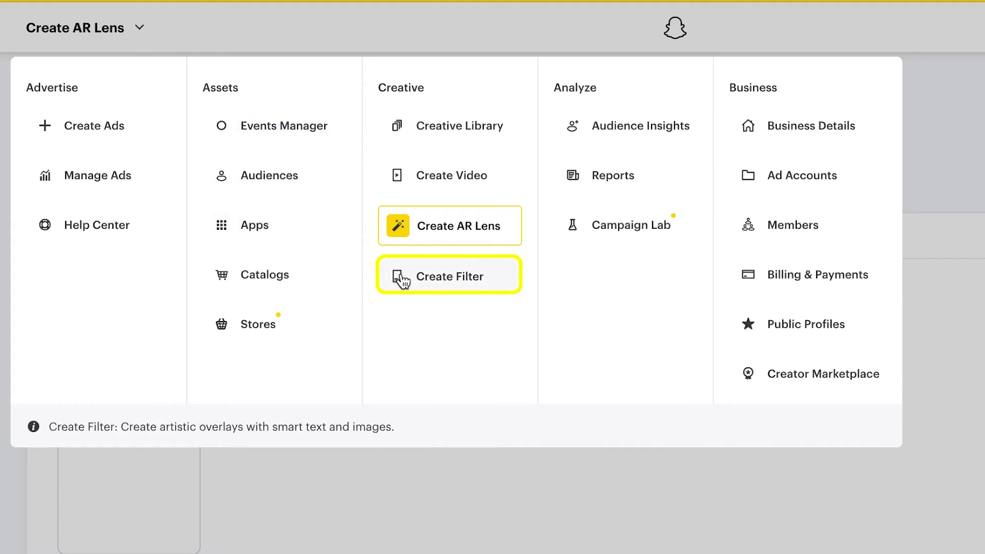
{"action": "left_click", "coordinate": [398, 278]}
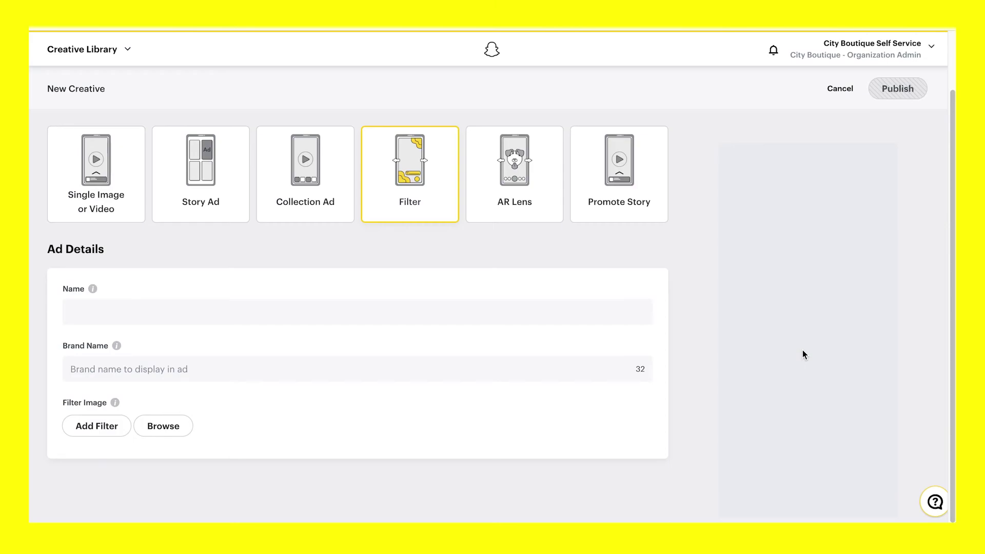
Open Audience Insights and scroll through its data.
{"action": "left_click", "coordinate": [123, 49]}
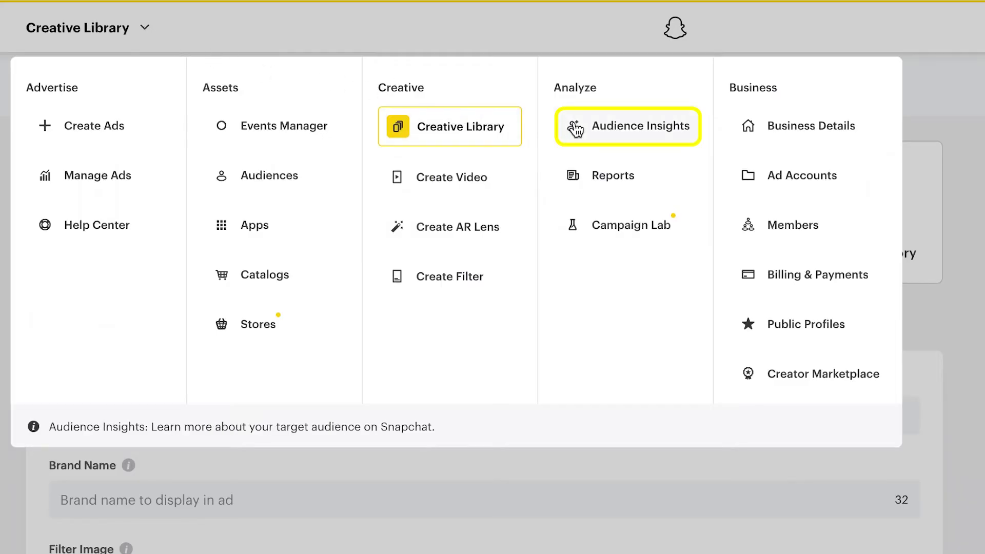
{"action": "left_click", "coordinate": [576, 128]}
{"action": "scroll", "coordinate": [33, 109], "scroll_direction": "down", "scroll_amount": 3}
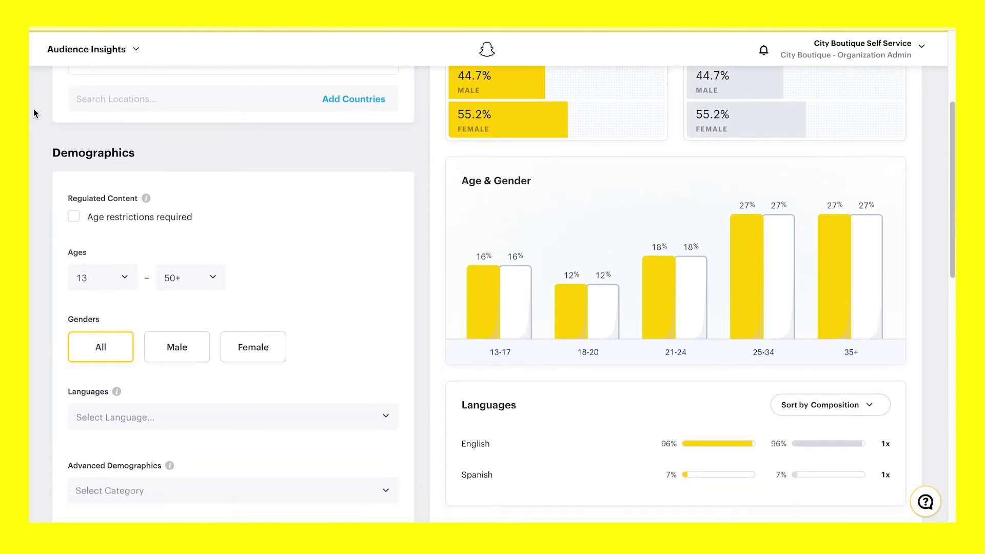
{"action": "scroll", "coordinate": [33, 109], "scroll_direction": "down", "scroll_amount": 2}
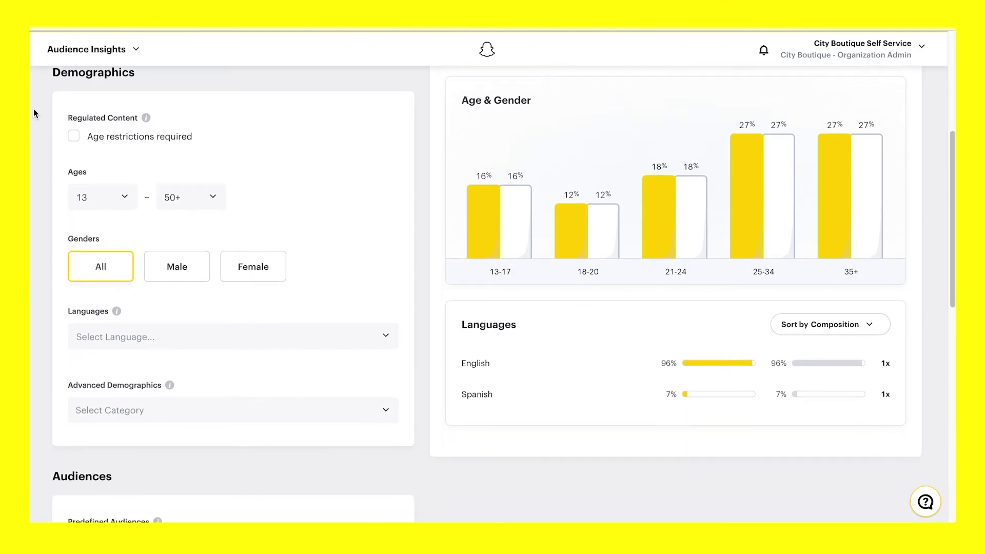
View the Reports page, then go to Campaign Lab under Analyze.
{"action": "left_click", "coordinate": [136, 49]}
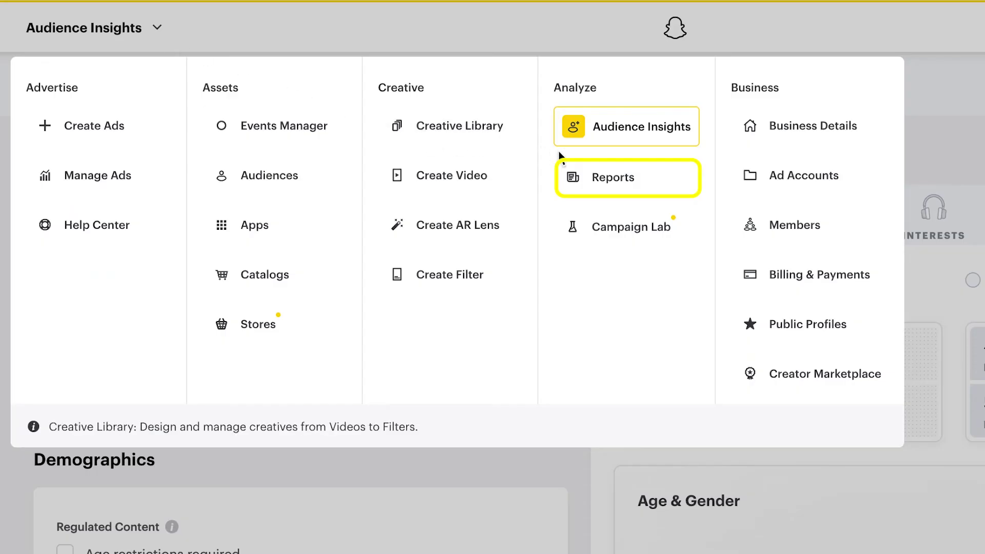
{"action": "left_click", "coordinate": [615, 170]}
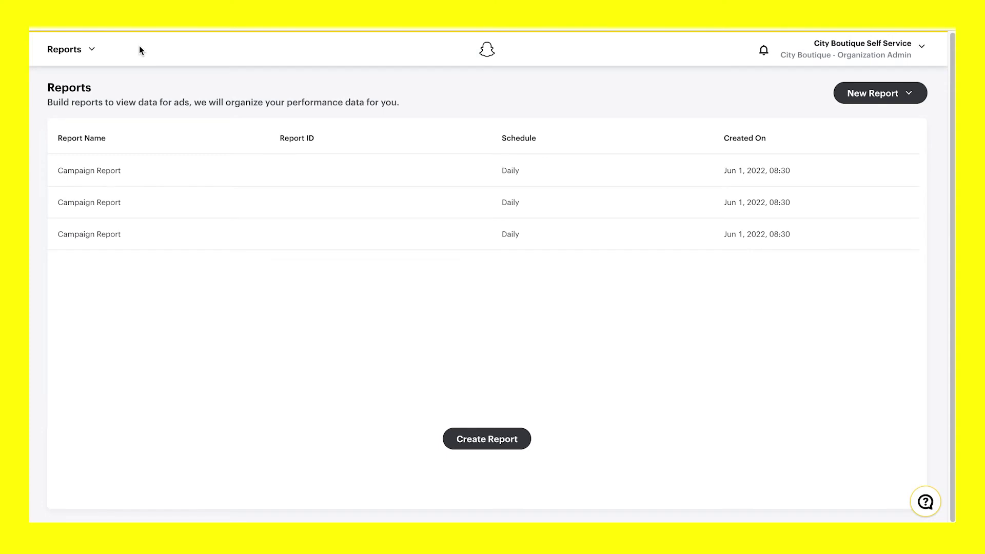
{"action": "left_click", "coordinate": [140, 49]}
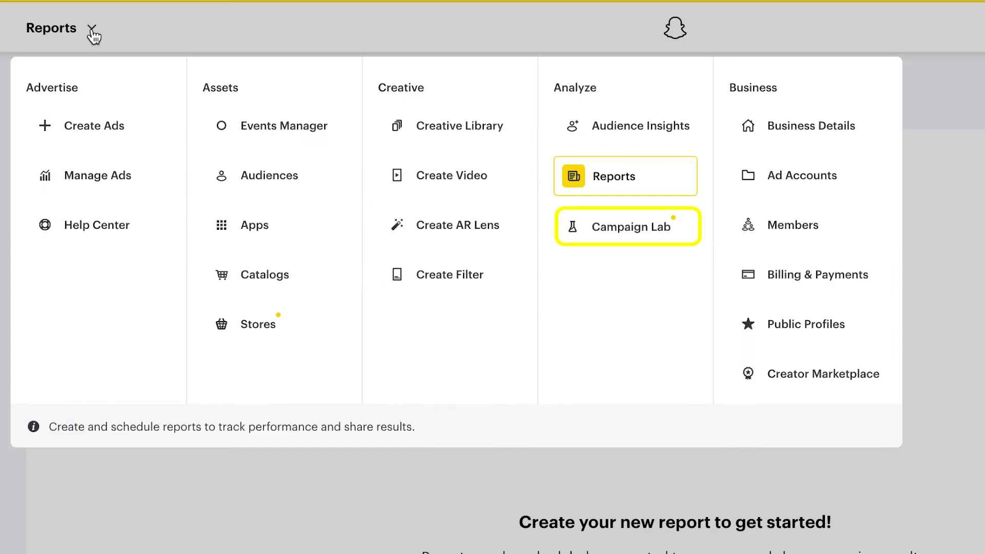
{"action": "left_click", "coordinate": [596, 227]}
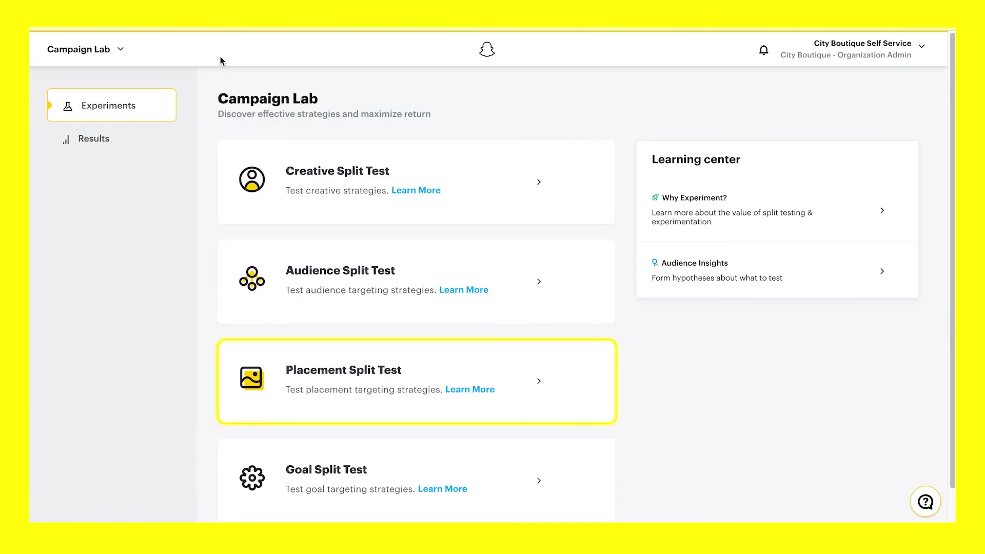
Open the Public Profiles Profile Manager from the Business section of the menu.
{"action": "left_click", "coordinate": [96, 52]}
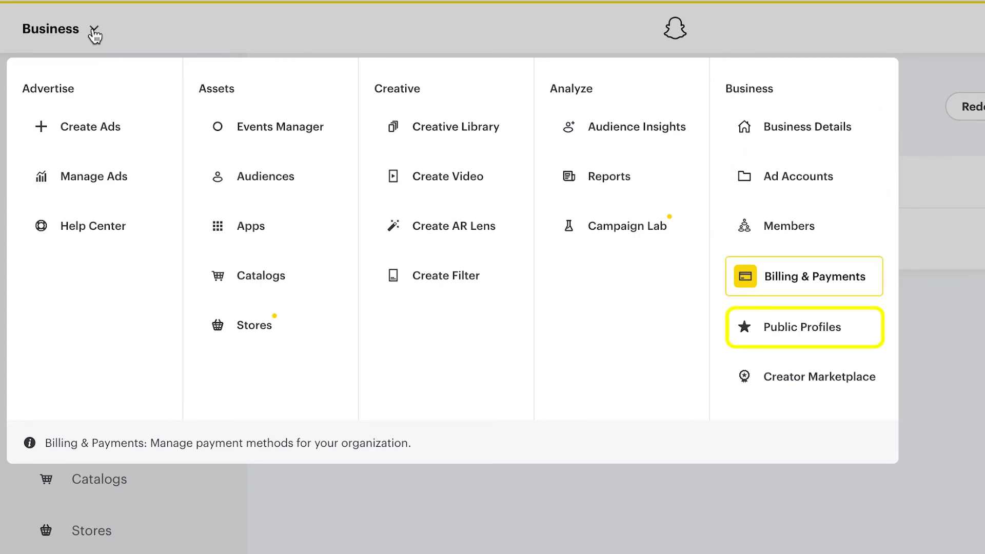
{"action": "left_click", "coordinate": [732, 331]}
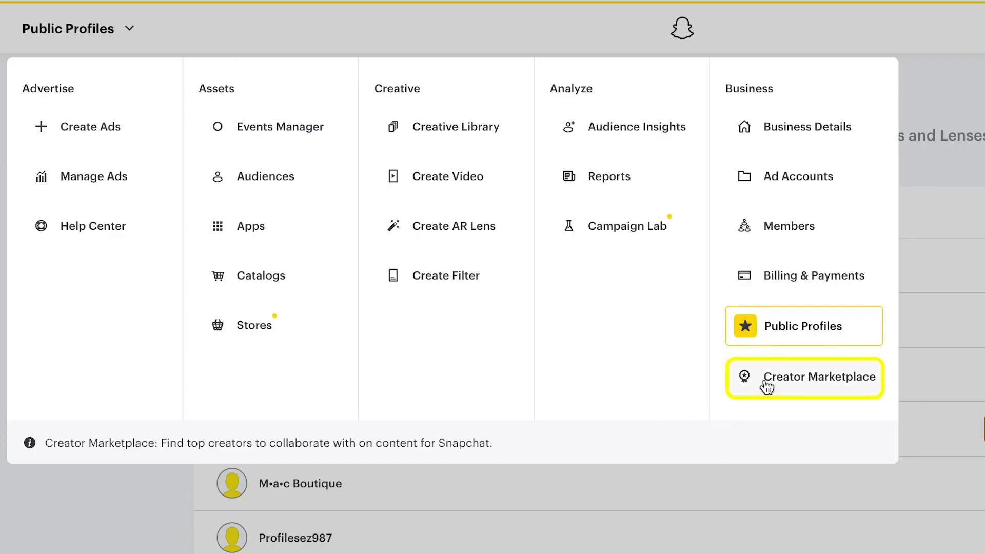
{"action": "left_click", "coordinate": [766, 382]}
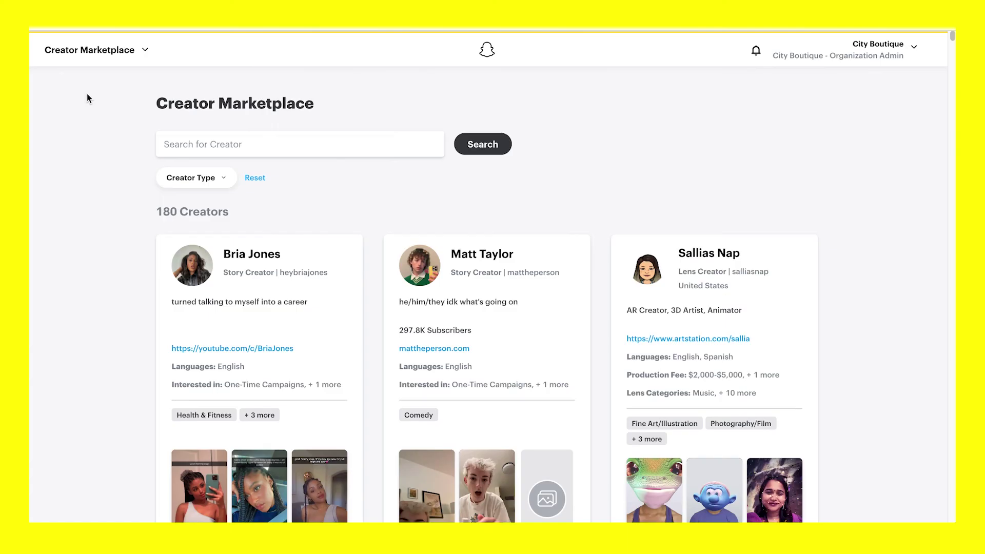
{"action": "scroll", "coordinate": [87, 98], "scroll_direction": "down", "scroll_amount": 1}
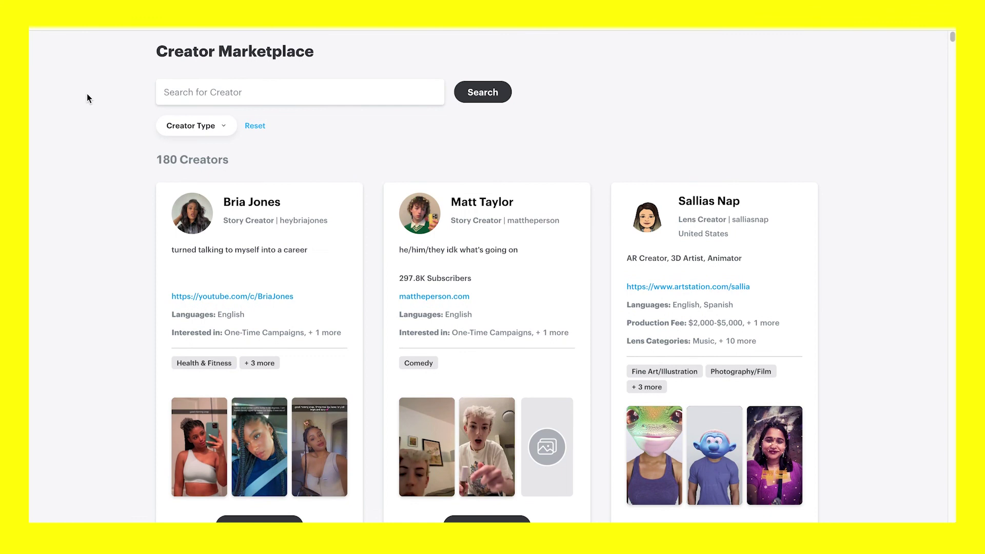
{"action": "scroll", "coordinate": [87, 98], "scroll_direction": "down", "scroll_amount": 2}
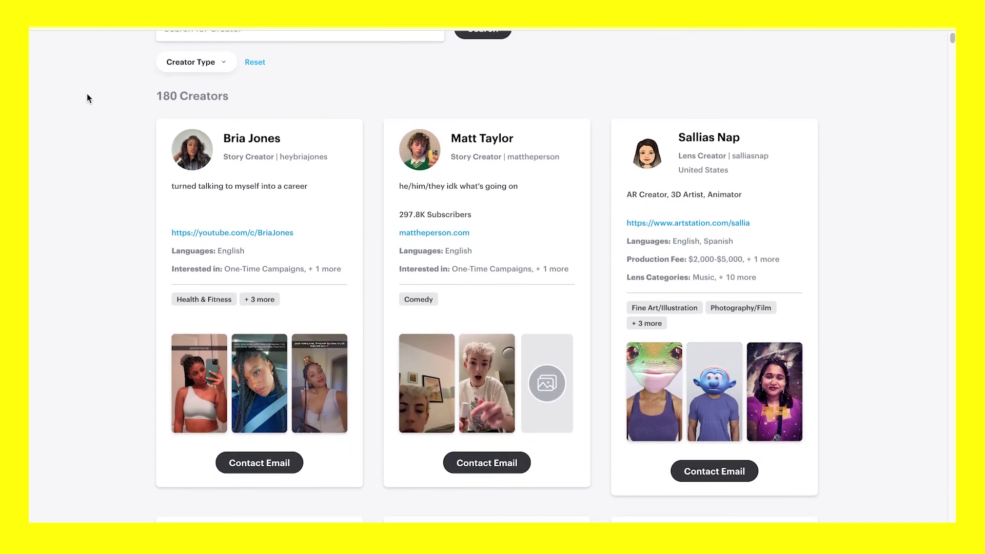
{"action": "scroll", "coordinate": [88, 98], "scroll_direction": "down", "scroll_amount": 2}
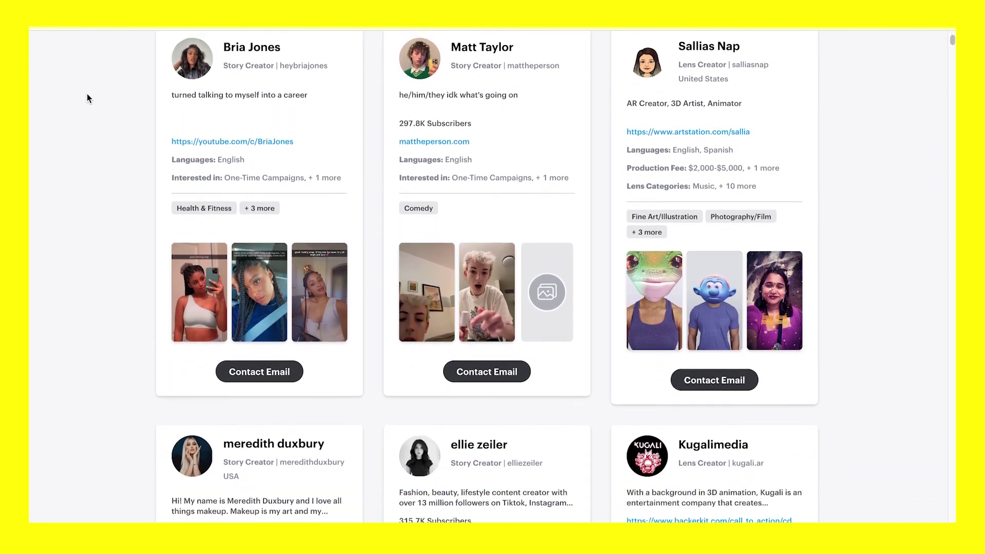
{"action": "scroll", "coordinate": [88, 98], "scroll_direction": "down", "scroll_amount": 2}
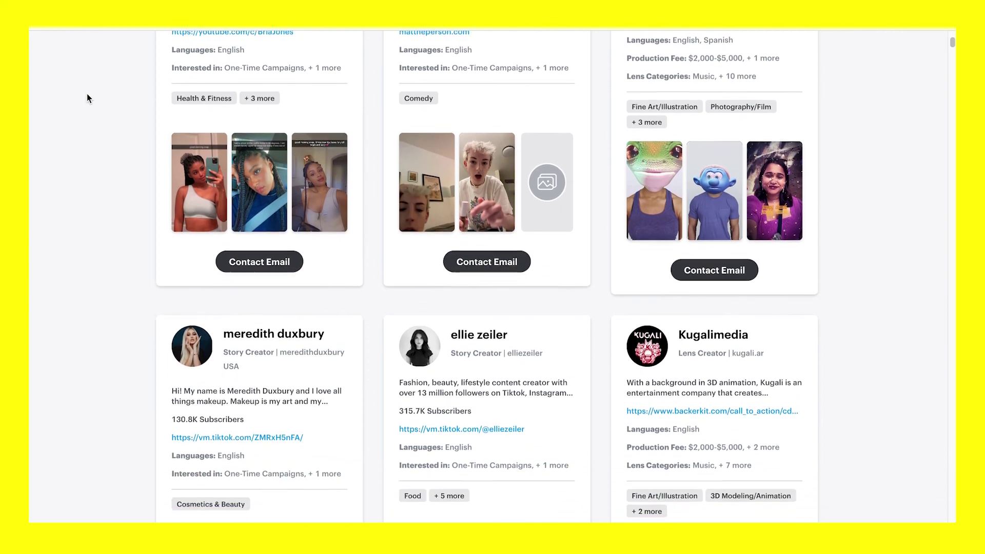
{"action": "scroll", "coordinate": [88, 98], "scroll_direction": "down", "scroll_amount": 4}
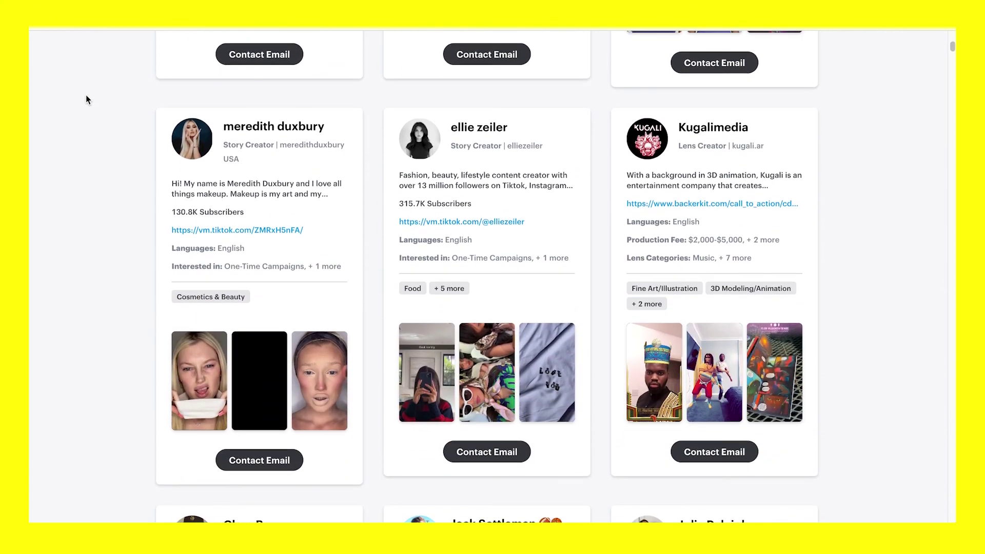